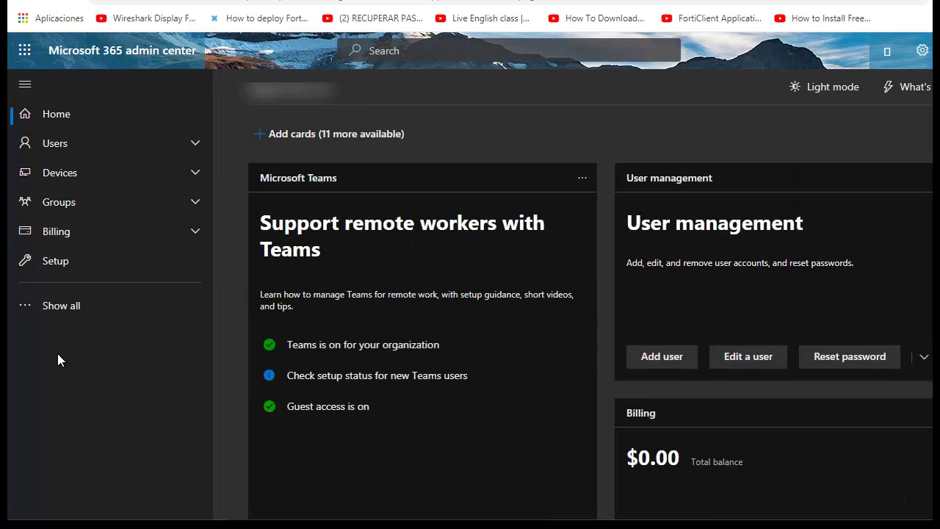
- Open the protection section of the classic Exchange admin center, starting from the Microsoft 365 admin center's Exchange entry
{"action": "left_click", "coordinate": [88, 308]}
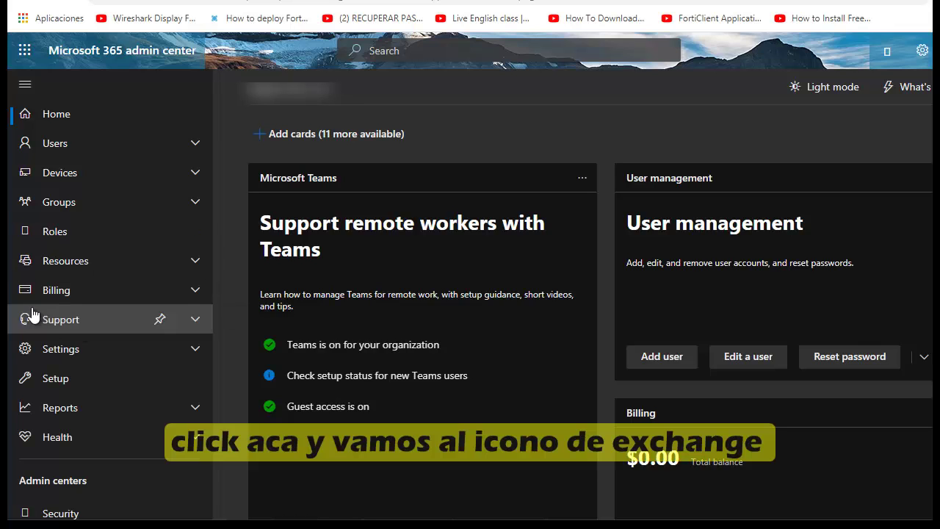
{"action": "scroll", "coordinate": [84, 330], "scroll_direction": "down", "scroll_amount": 3}
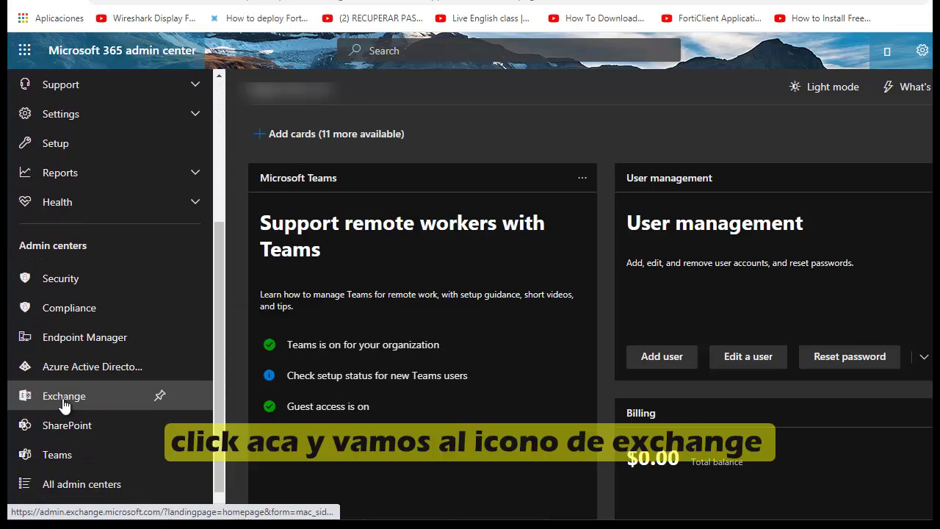
{"action": "left_click", "coordinate": [61, 373]}
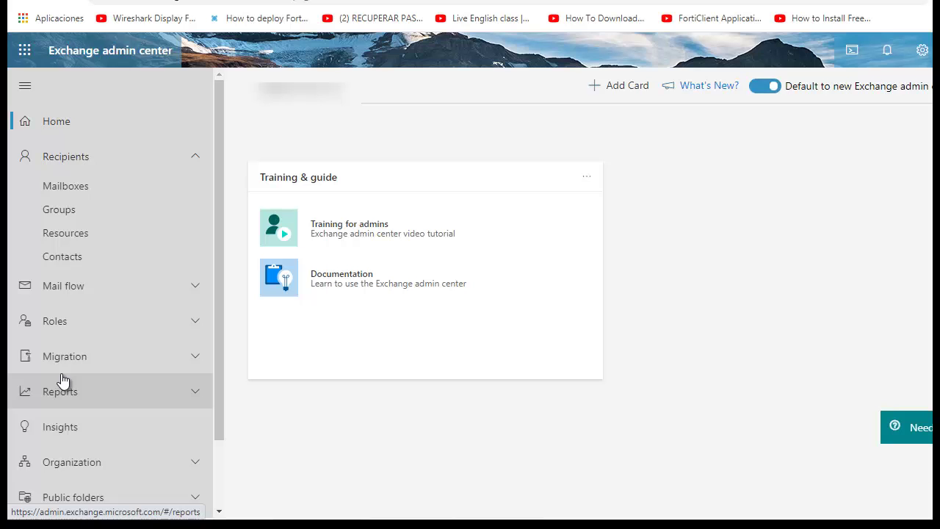
{"action": "scroll", "coordinate": [64, 378], "scroll_direction": "down", "scroll_amount": 2}
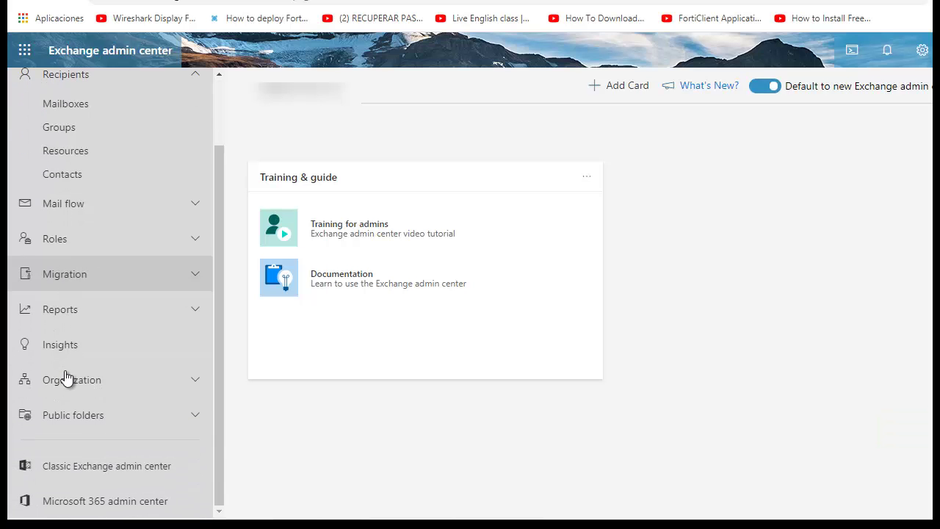
{"action": "left_click", "coordinate": [132, 476]}
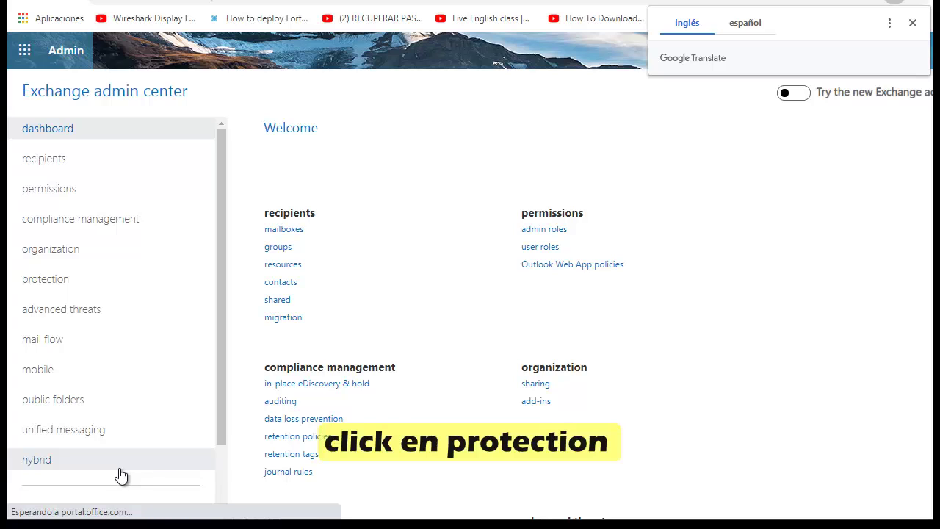
{"action": "left_click", "coordinate": [71, 287]}
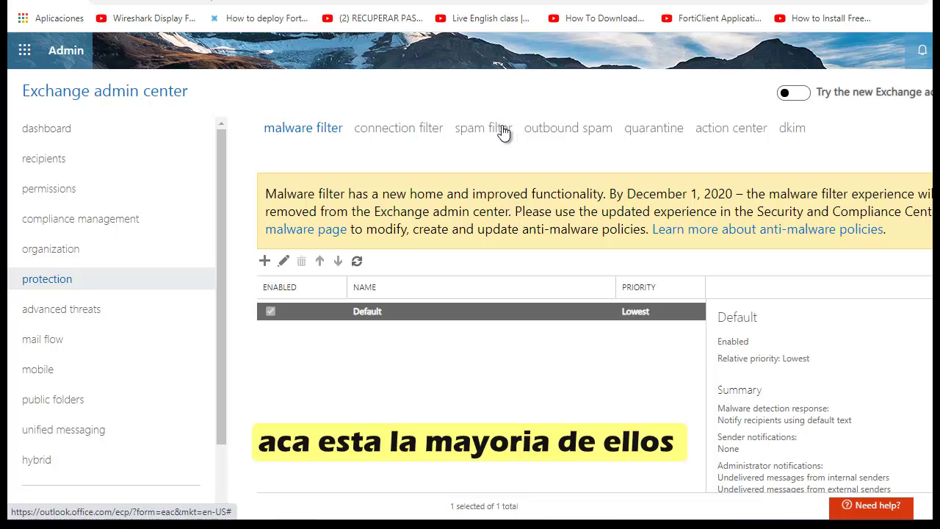
- Examine the Default anti-malware policy's settings, including the filtered attachment file types, and close the policy without saving
{"action": "double_click", "coordinate": [306, 312]}
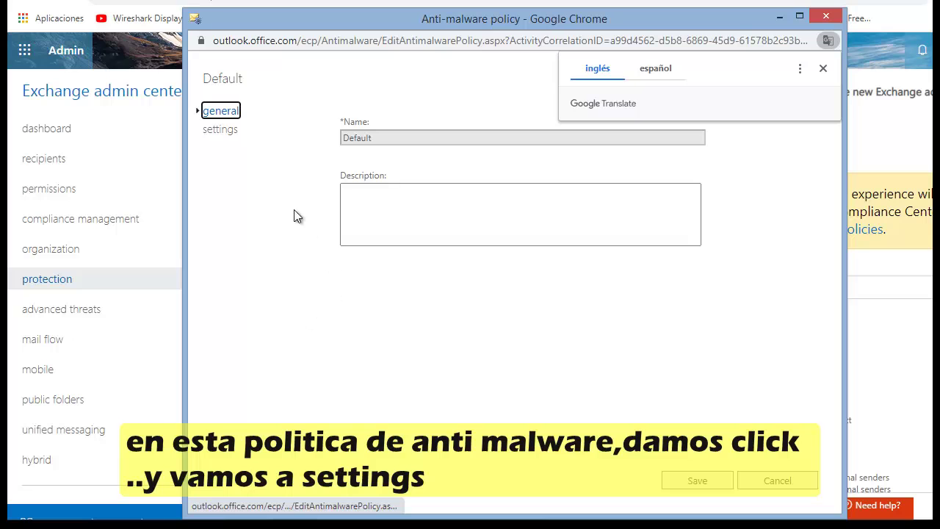
{"action": "left_click", "coordinate": [219, 138]}
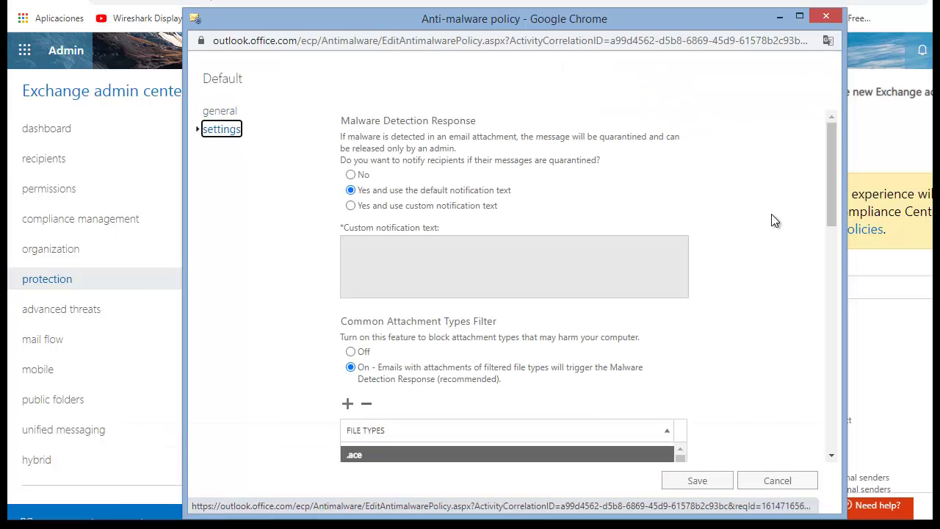
{"action": "left_click_drag", "start_coordinate": [833, 155], "coordinate": [835, 204]}
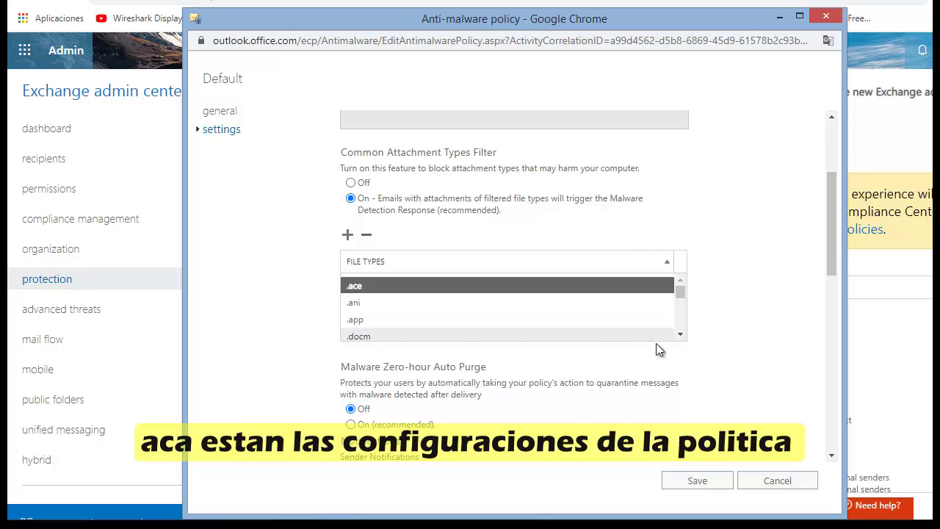
{"action": "left_click", "coordinate": [681, 335]}
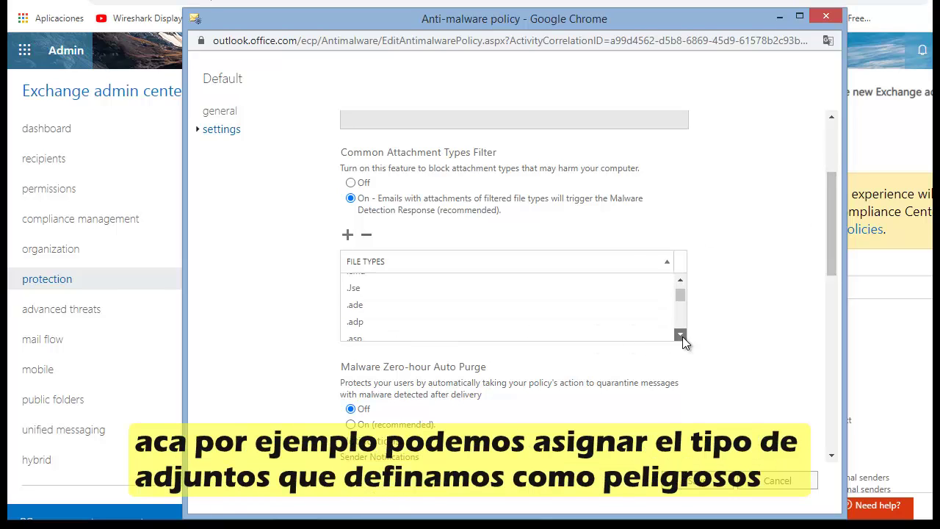
{"action": "left_click", "coordinate": [680, 334]}
{"action": "left_click", "coordinate": [680, 334]}
{"action": "left_click", "coordinate": [681, 335]}
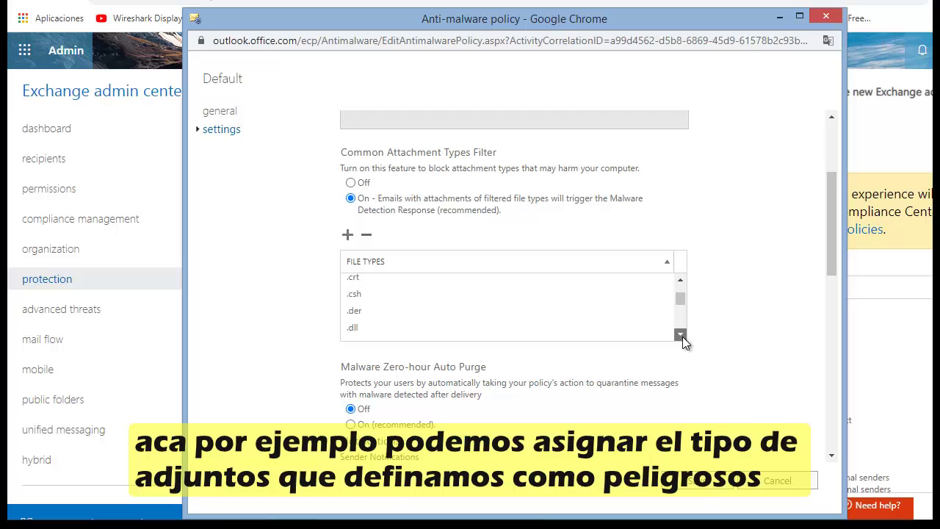
{"action": "left_click", "coordinate": [681, 335]}
{"action": "left_click_drag", "start_coordinate": [680, 335], "coordinate": [682, 336]}
{"action": "scroll", "coordinate": [694, 333], "scroll_direction": "down", "scroll_amount": 2}
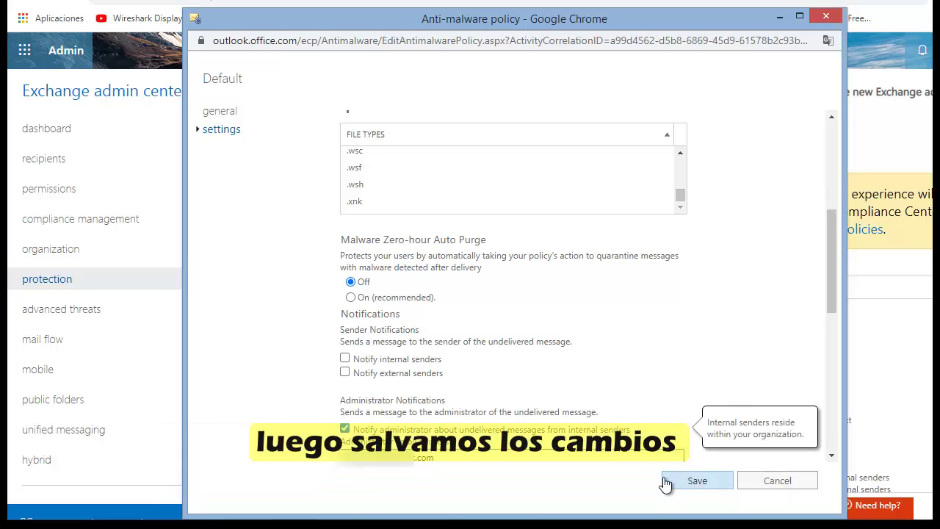
{"action": "left_click", "coordinate": [695, 481]}
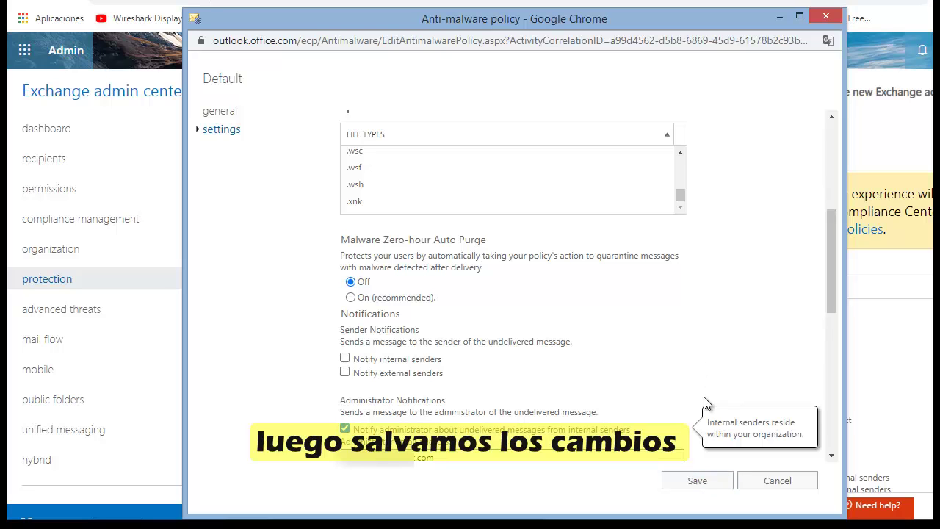
{"action": "left_click", "coordinate": [775, 479]}
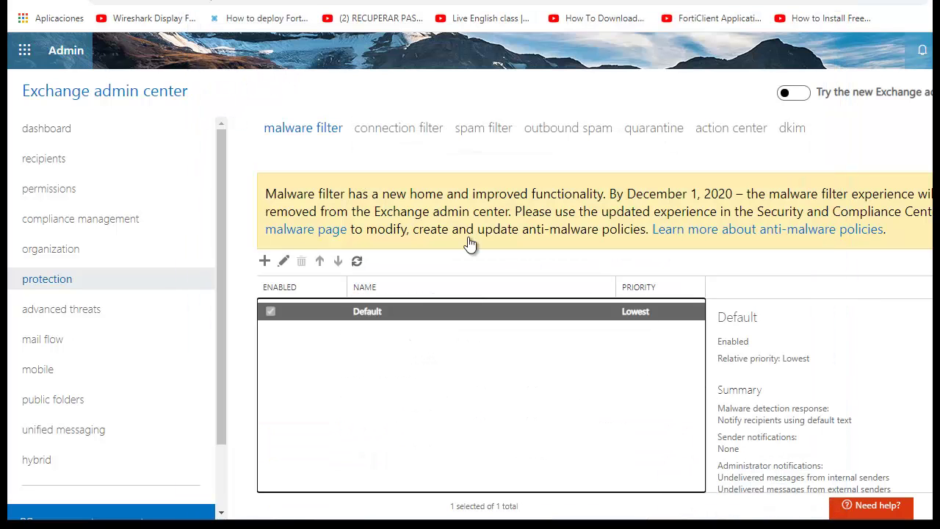
- Inspect the entry forms for allowed and blocked IP addresses in the Default connection filter policy and close it without saving
{"action": "left_click", "coordinate": [397, 131]}
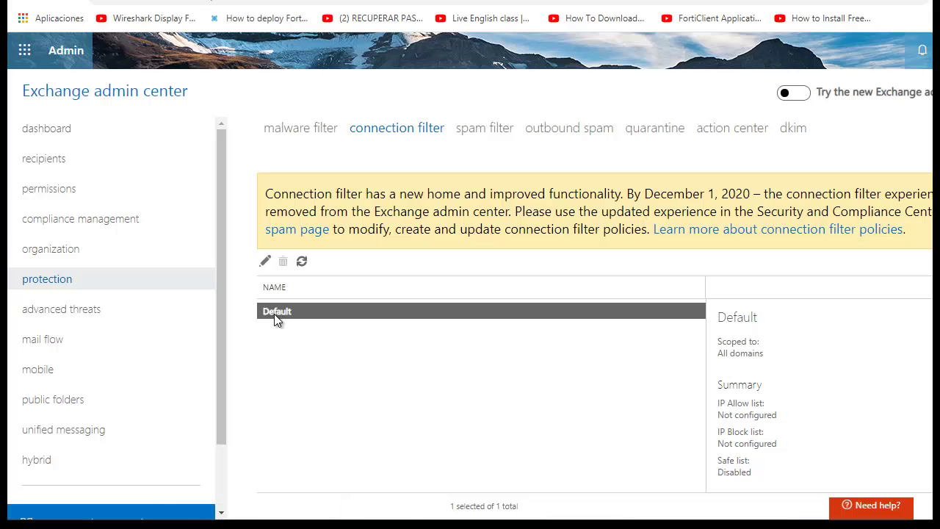
{"action": "double_click", "coordinate": [273, 312]}
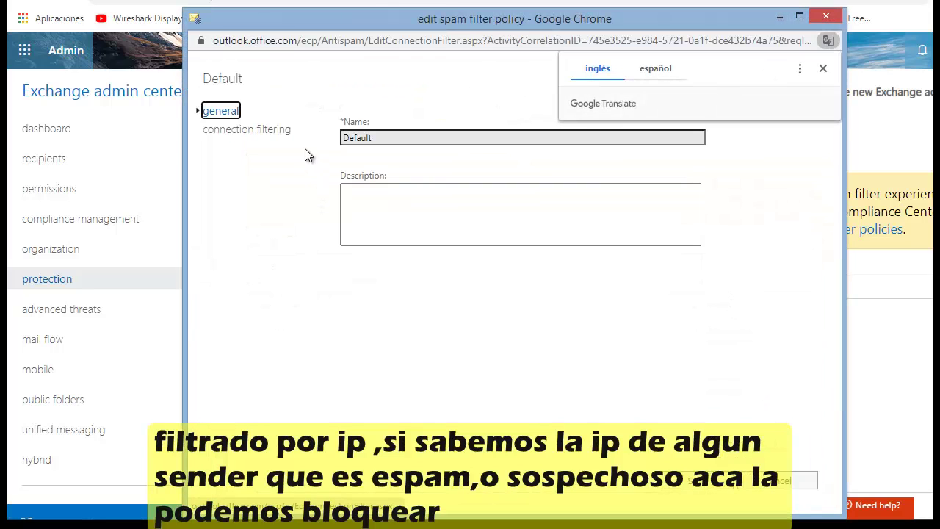
{"action": "left_click", "coordinate": [247, 130]}
{"action": "left_click", "coordinate": [347, 169]}
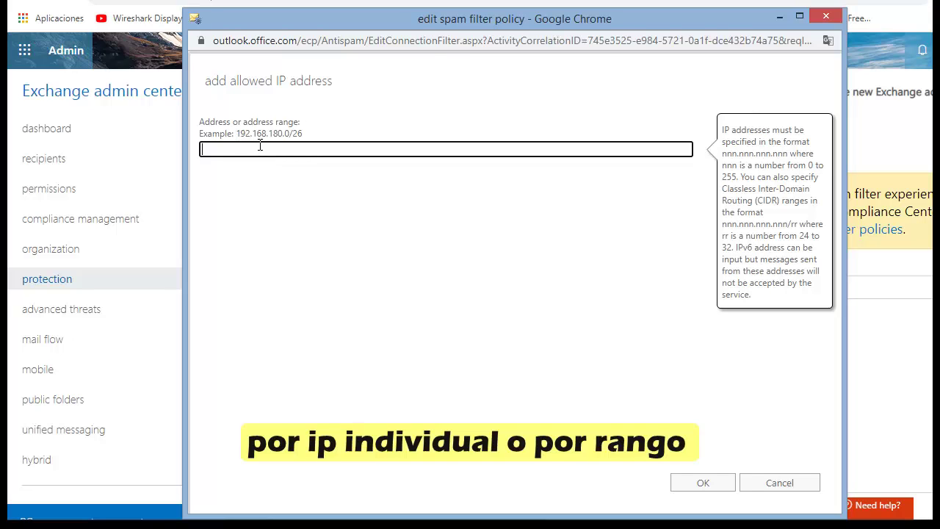
{"action": "left_click", "coordinate": [778, 482]}
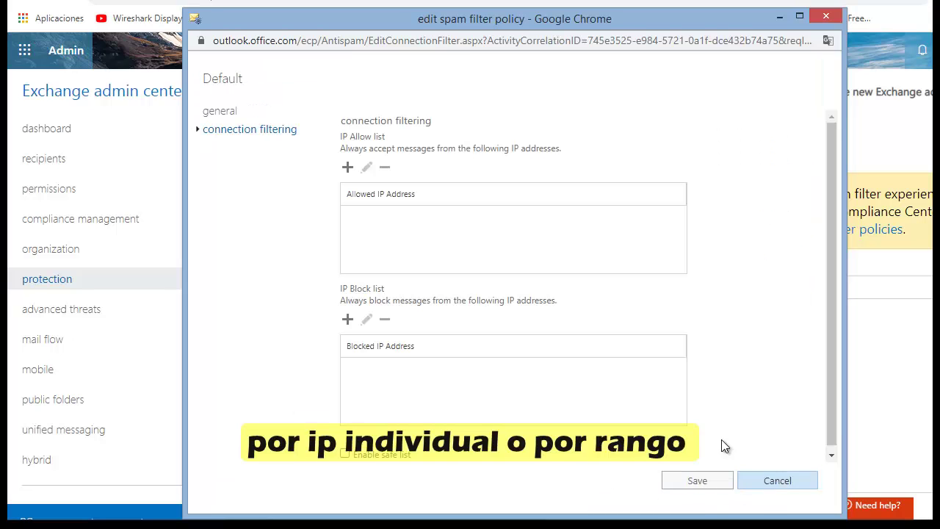
{"action": "left_click", "coordinate": [348, 321]}
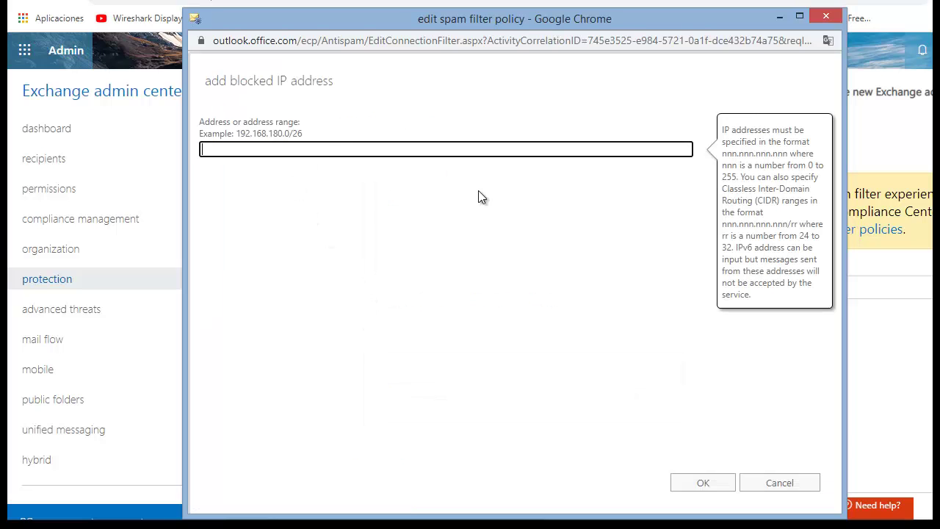
{"action": "left_click", "coordinate": [776, 483]}
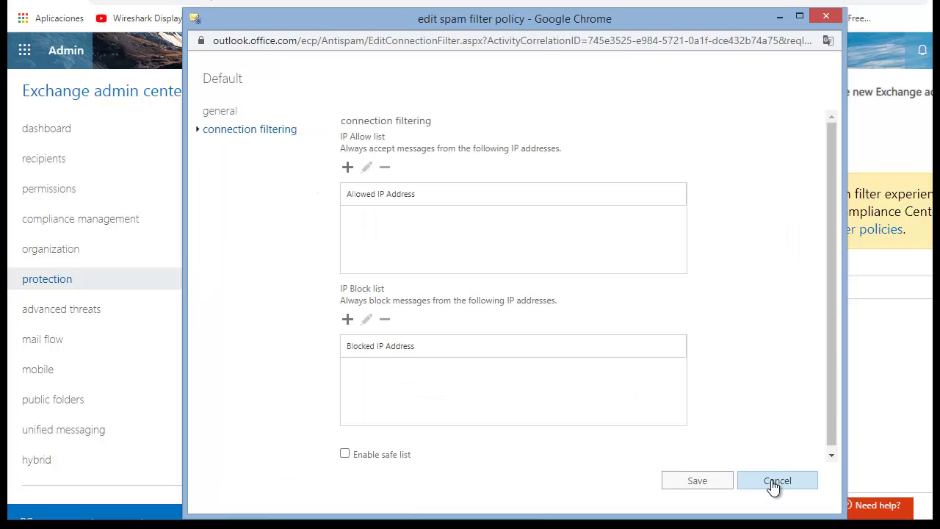
{"action": "left_click", "coordinate": [776, 485]}
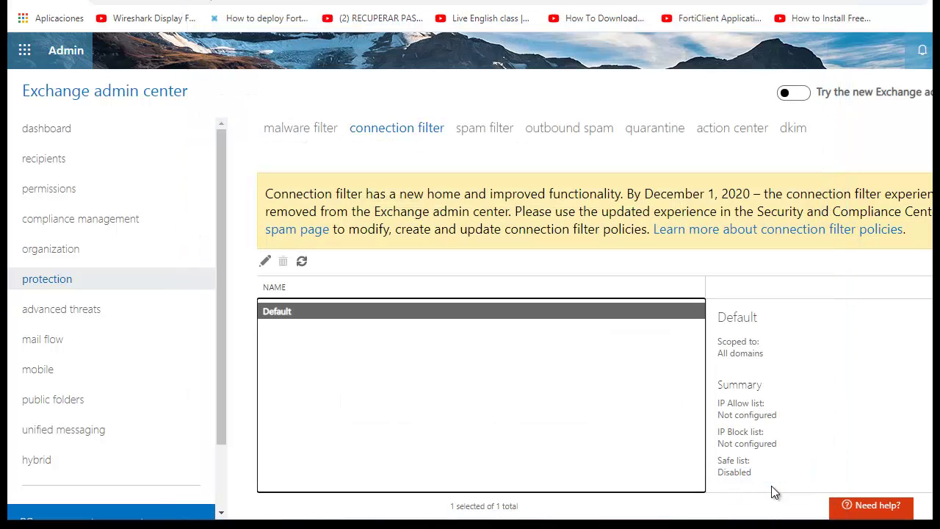
- Open the block lists of the Default spam filter policy and inspect the blocked sender entry form without adding an address
{"action": "left_click", "coordinate": [491, 129]}
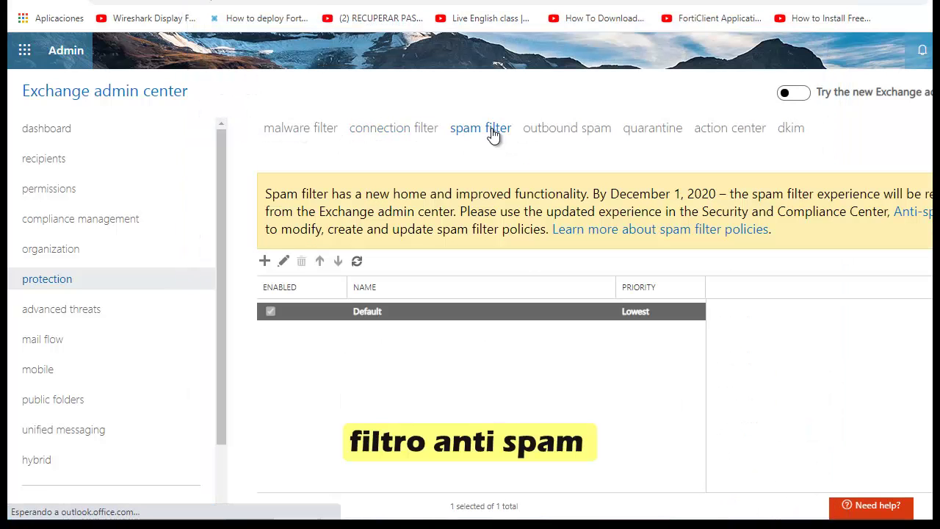
{"action": "double_click", "coordinate": [393, 311]}
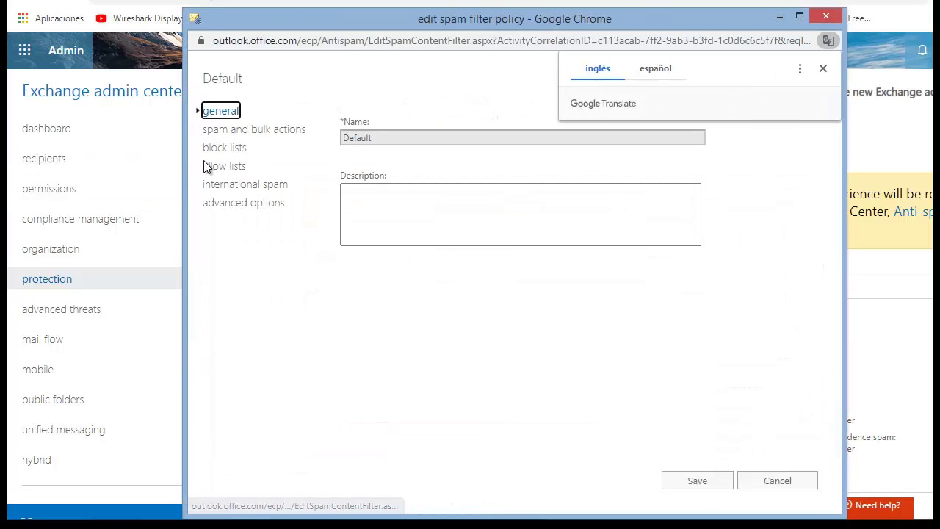
{"action": "left_click", "coordinate": [221, 150]}
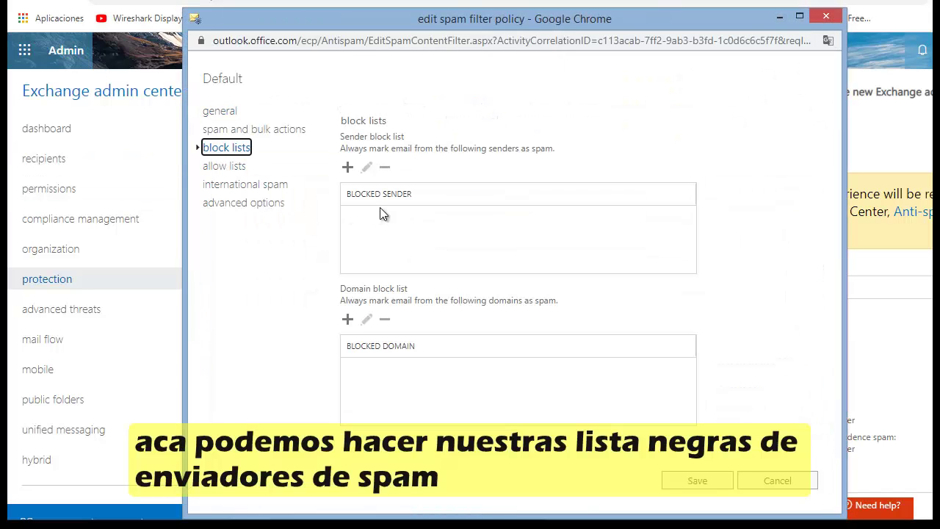
{"action": "left_click", "coordinate": [346, 168]}
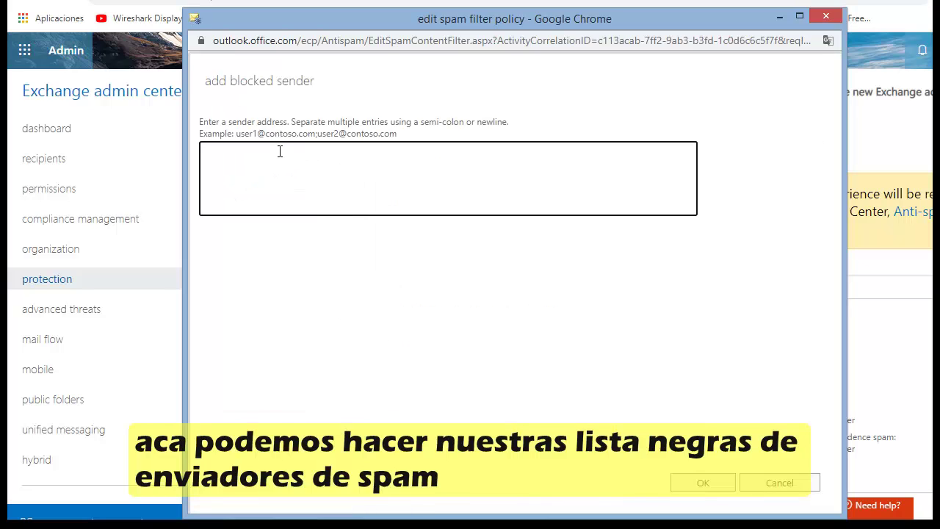
{"action": "left_click_drag", "start_coordinate": [237, 134], "coordinate": [317, 136]}
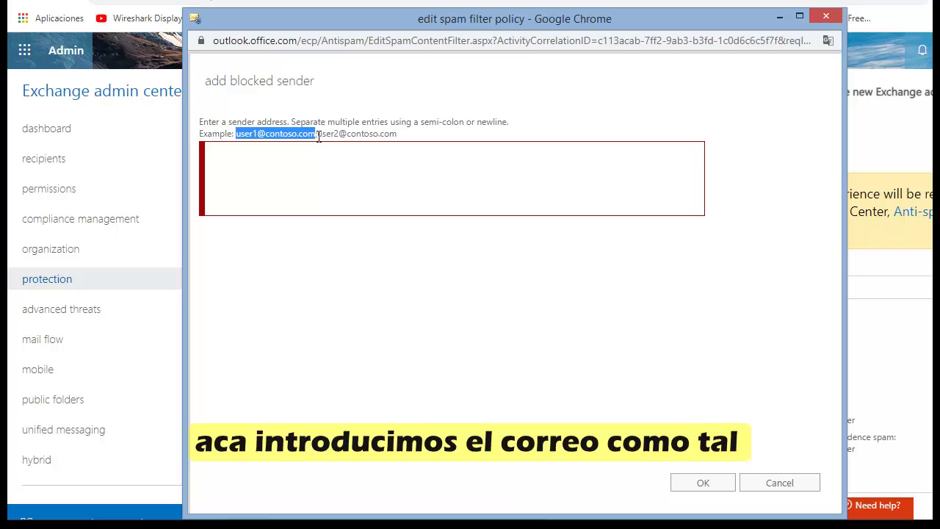
{"action": "left_click", "coordinate": [349, 181]}
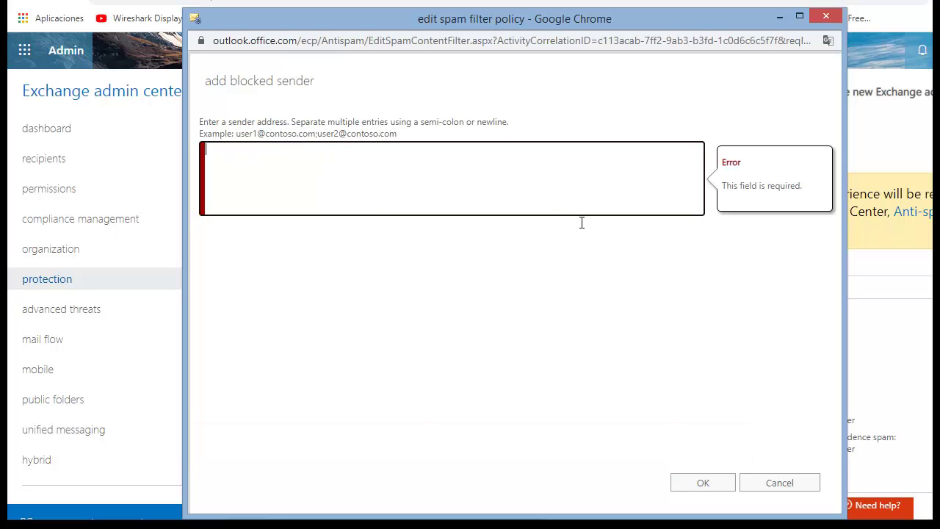
{"action": "left_click", "coordinate": [776, 481]}
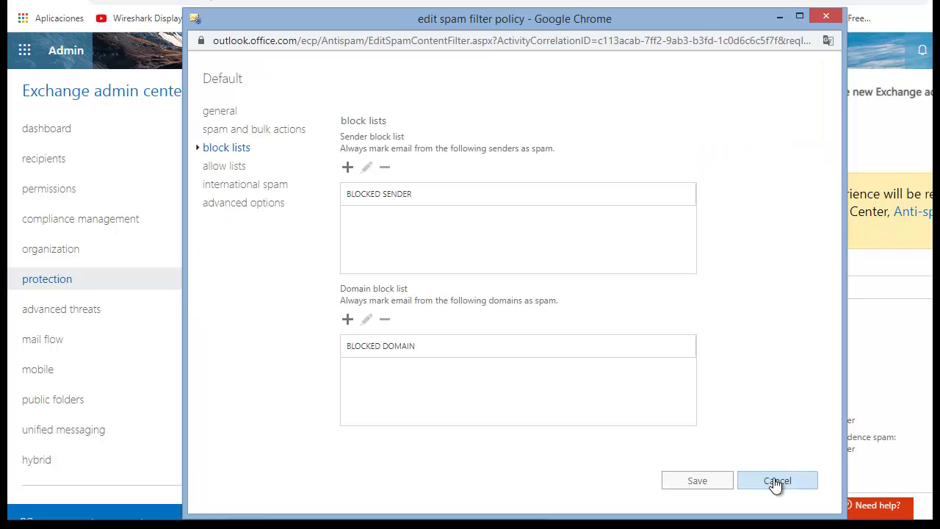
{"action": "left_click", "coordinate": [347, 321]}
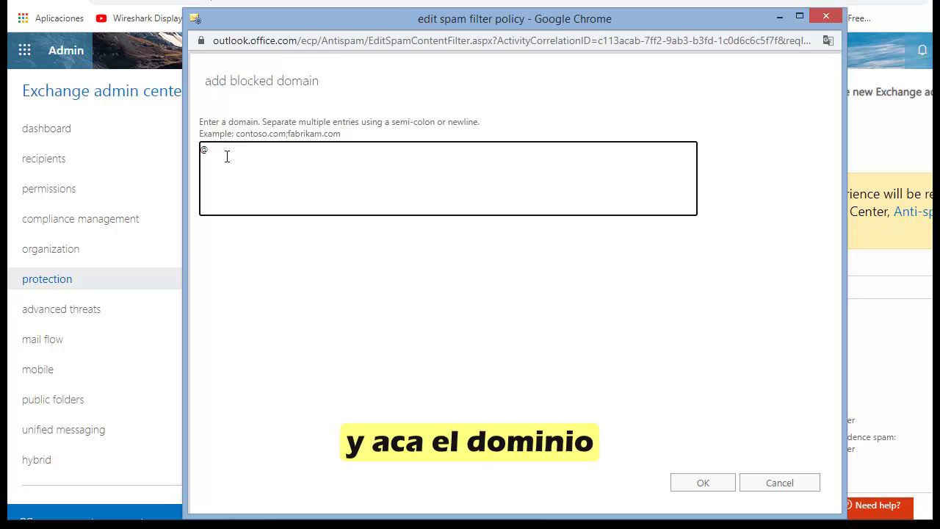
{"action": "type", "text": "@contoso.com"}
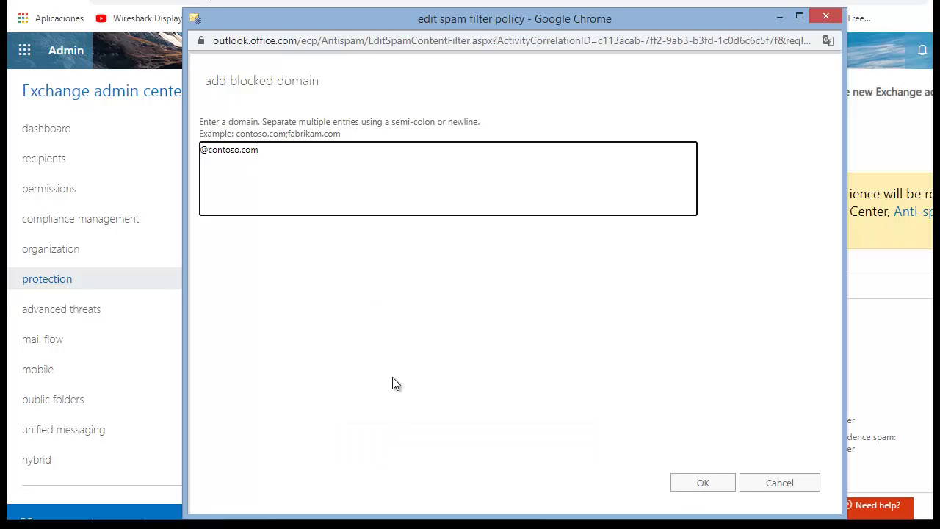
{"action": "left_click", "coordinate": [702, 483]}
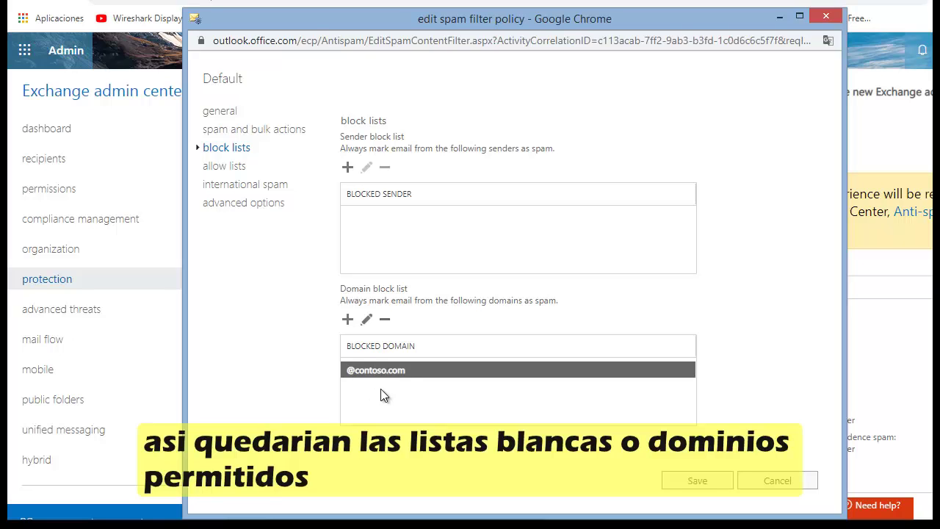
- Review the allowed senders and domains of the Default spam filter policy and close the policy without saving
{"action": "left_click", "coordinate": [234, 169]}
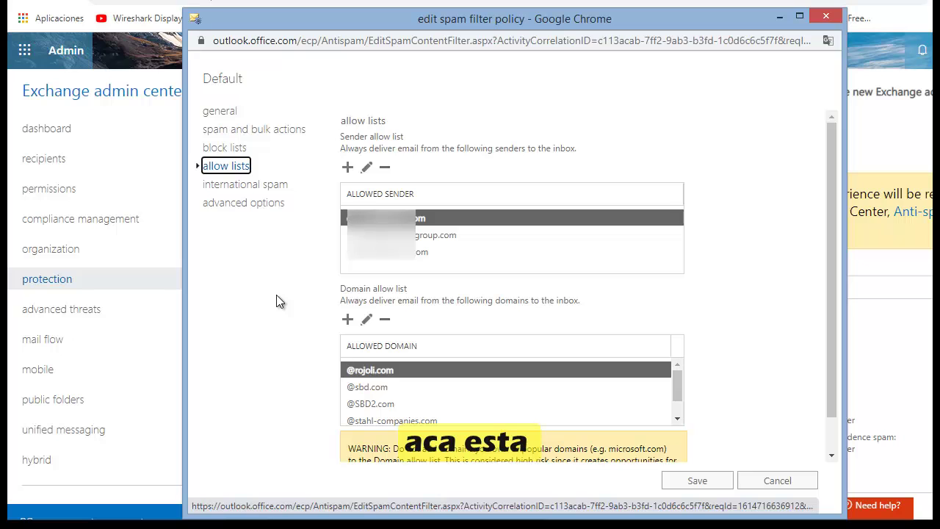
{"action": "left_click", "coordinate": [774, 481]}
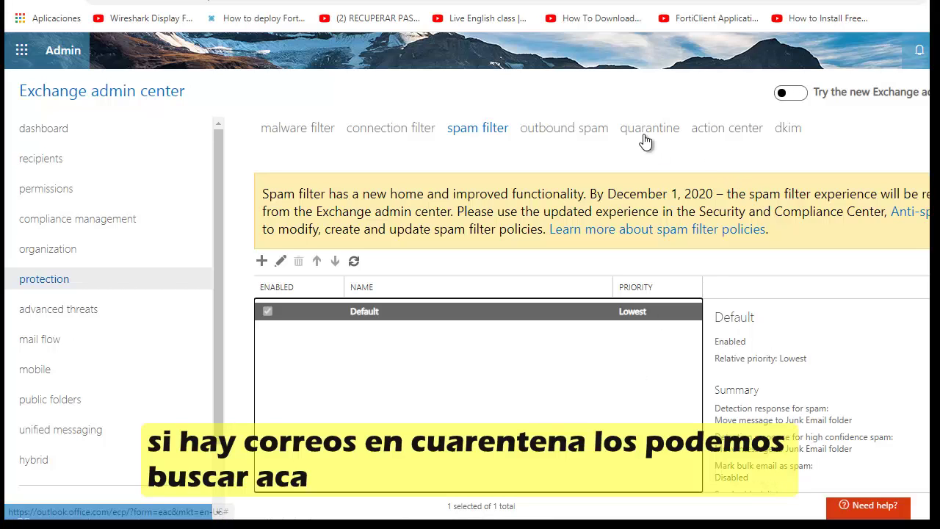
- Open the quarantine view and follow its link to the new quarantine page in the Security and Compliance Center
{"action": "left_click", "coordinate": [645, 139]}
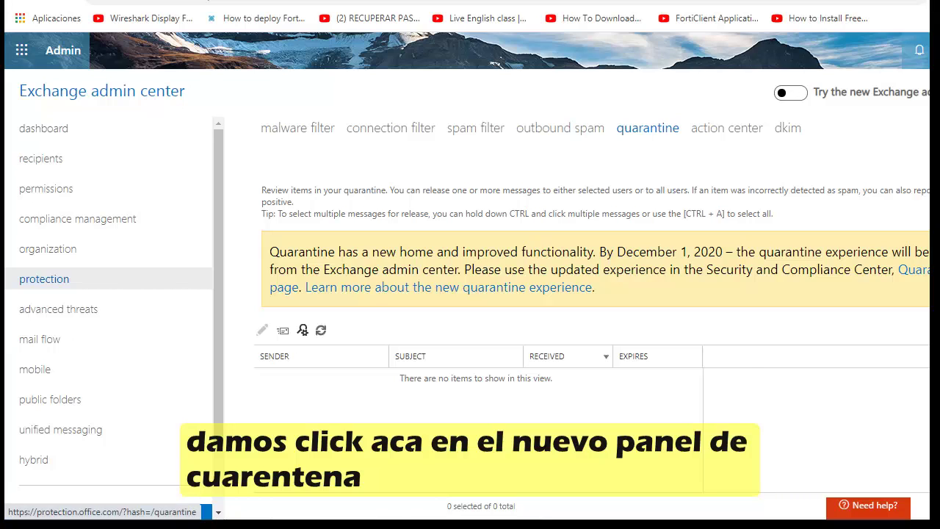
{"action": "left_click", "coordinate": [916, 269]}
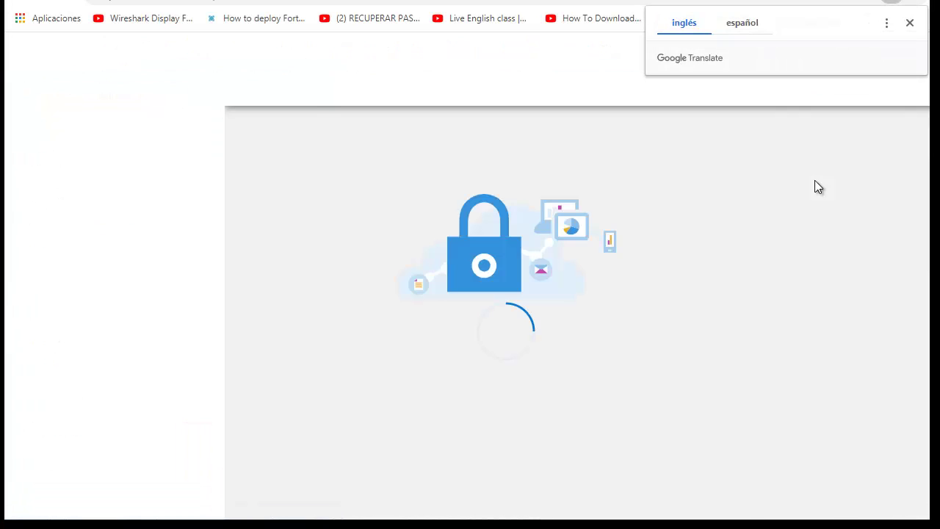